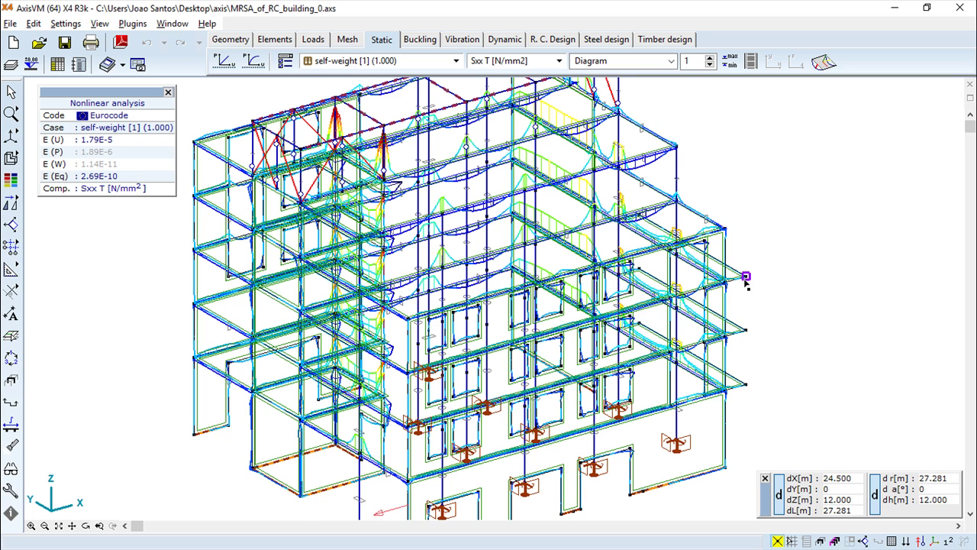
- Reframe the building and display surface strain exx as the result component
scroll(746, 279, down, 1)
scroll(746, 284, up, 1)
middle_drag(743, 277, 800, 268)
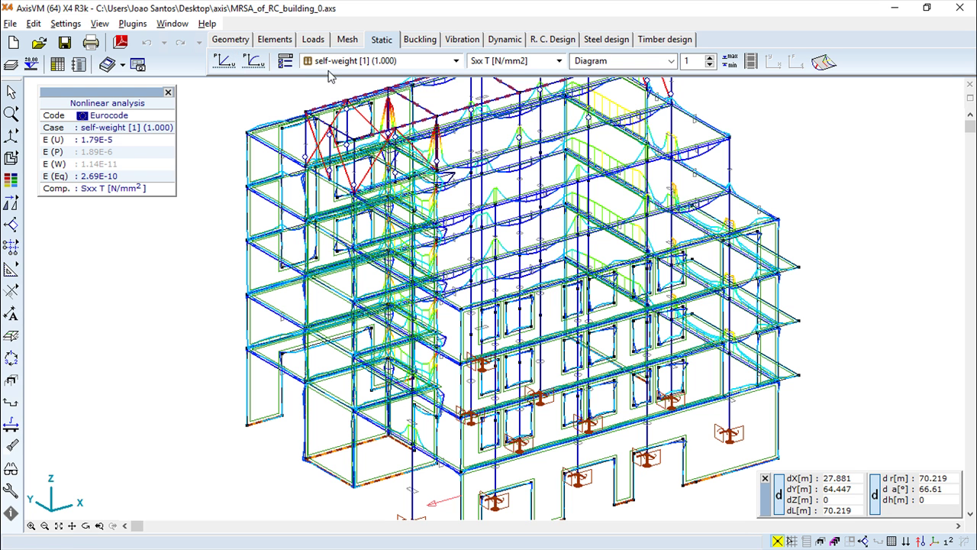
click(560, 61)
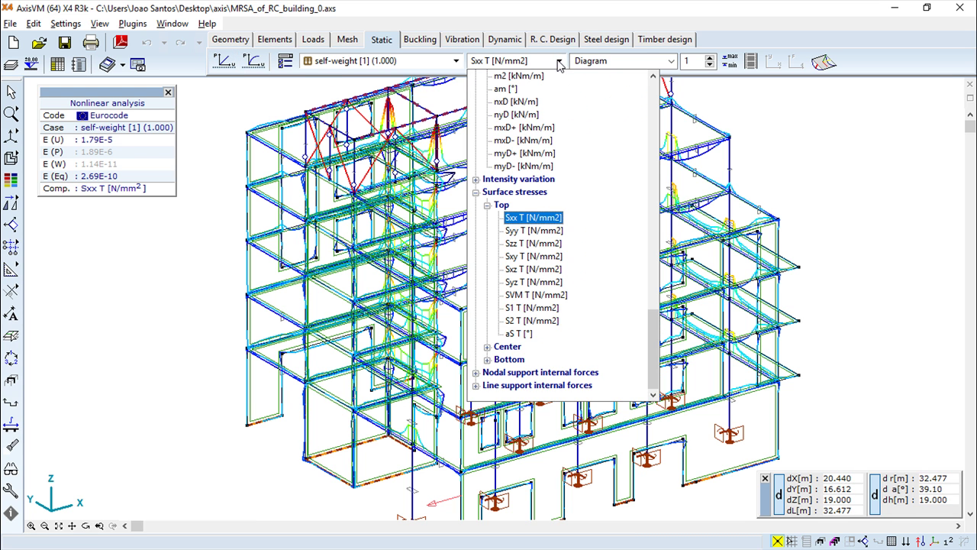
drag(658, 339, 671, 91)
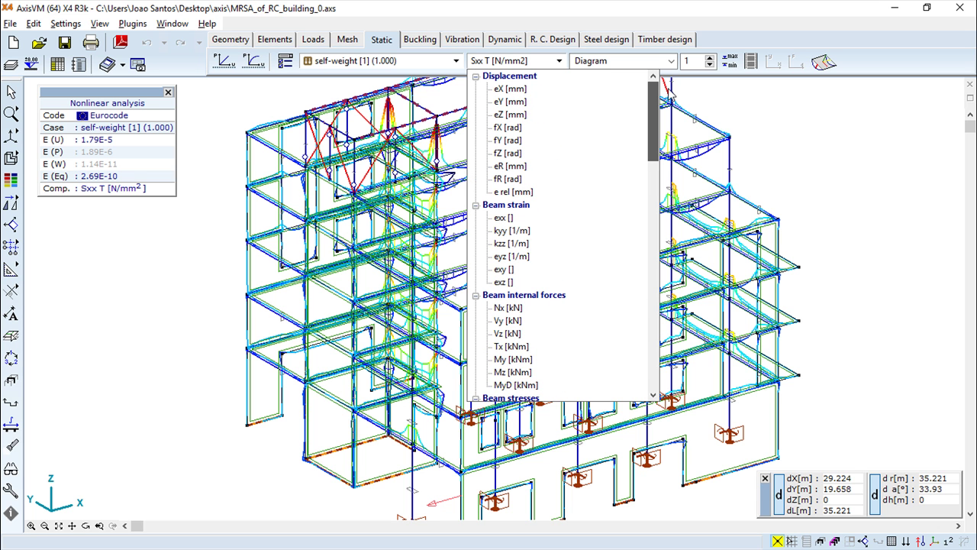
scroll(671, 92, down, 2)
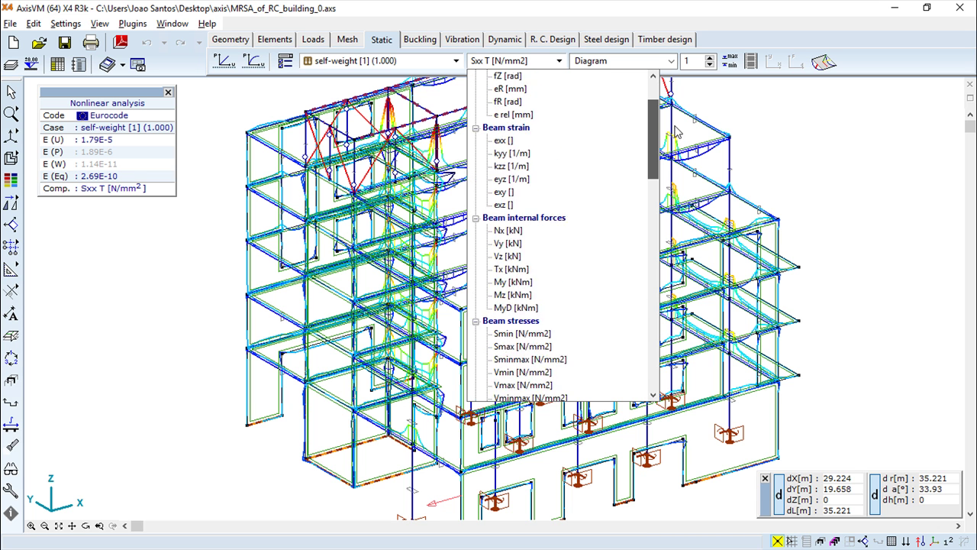
scroll(671, 92, down, 2)
scroll(695, 202, down, 4)
scroll(695, 202, down, 2)
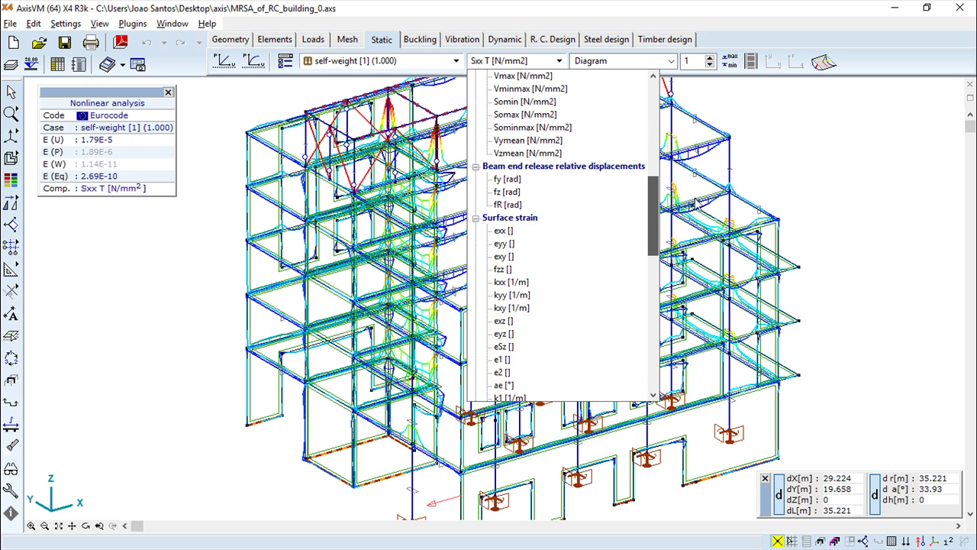
scroll(693, 216, down, 1)
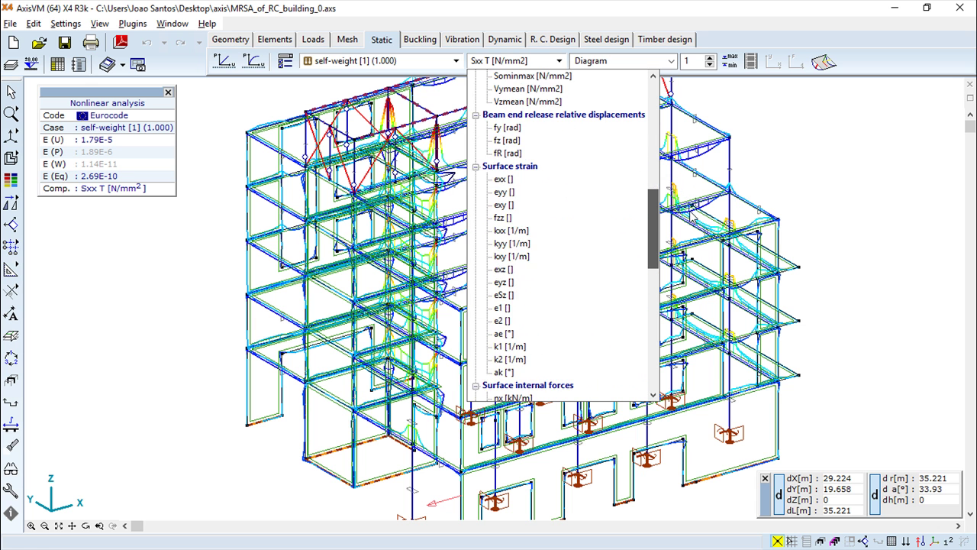
click(502, 180)
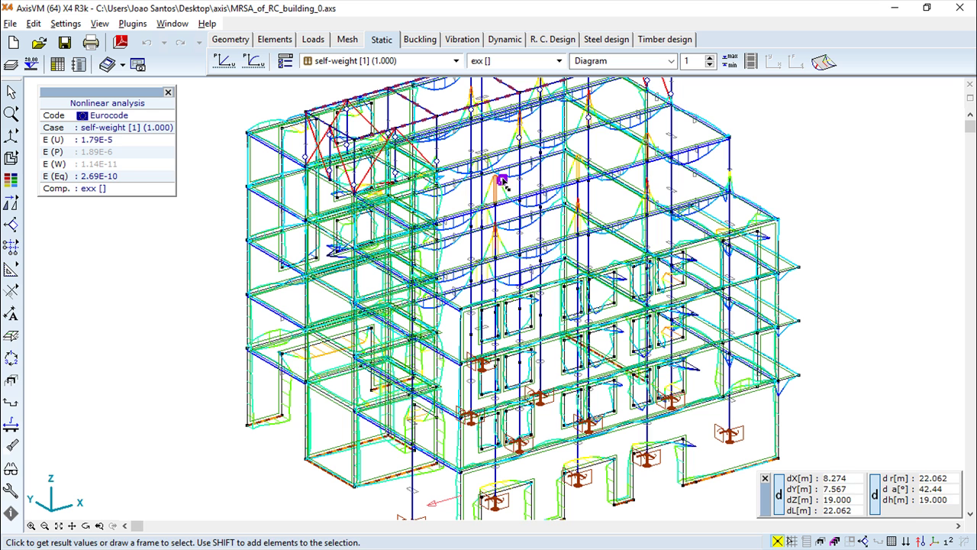
- Check surface strain eyy, then switch the display to beam strain exx
click(559, 61)
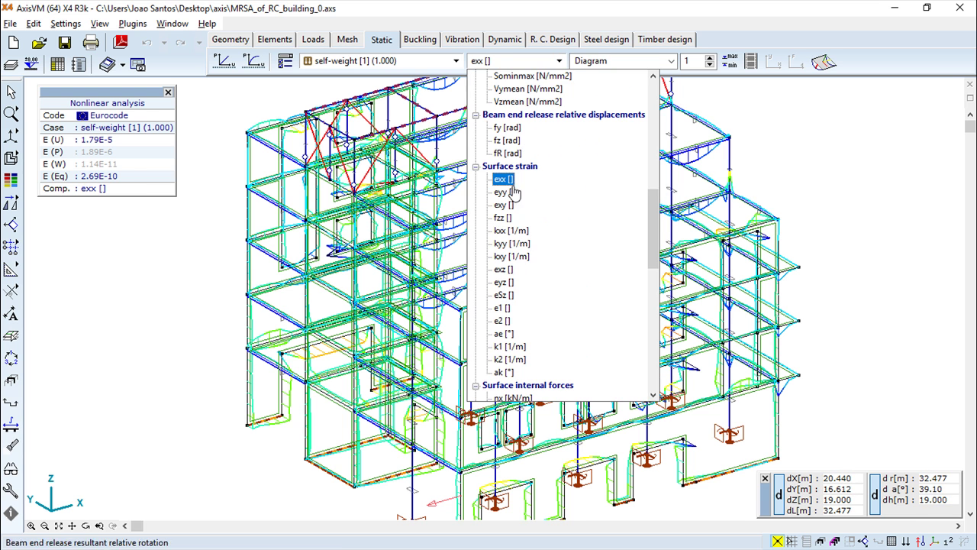
click(509, 201)
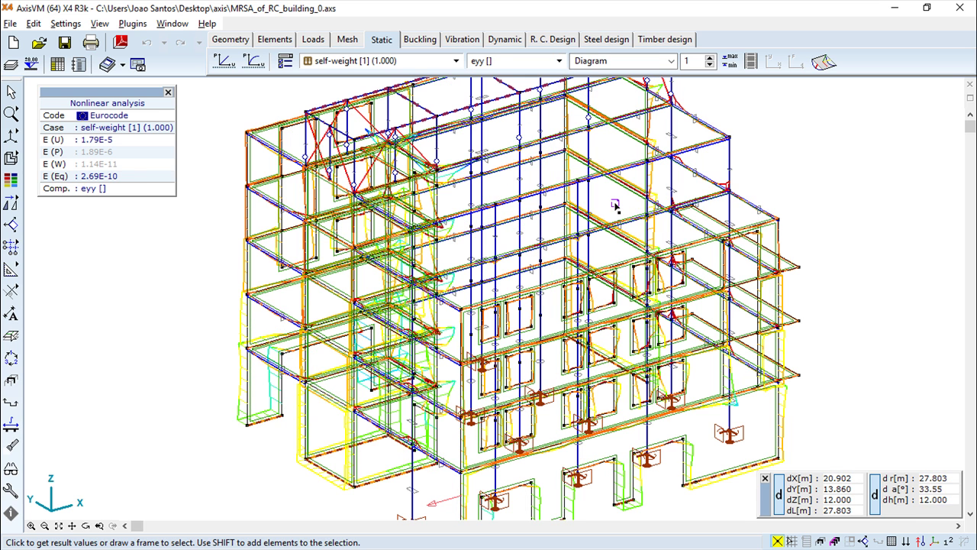
click(558, 61)
drag(655, 236, 670, 163)
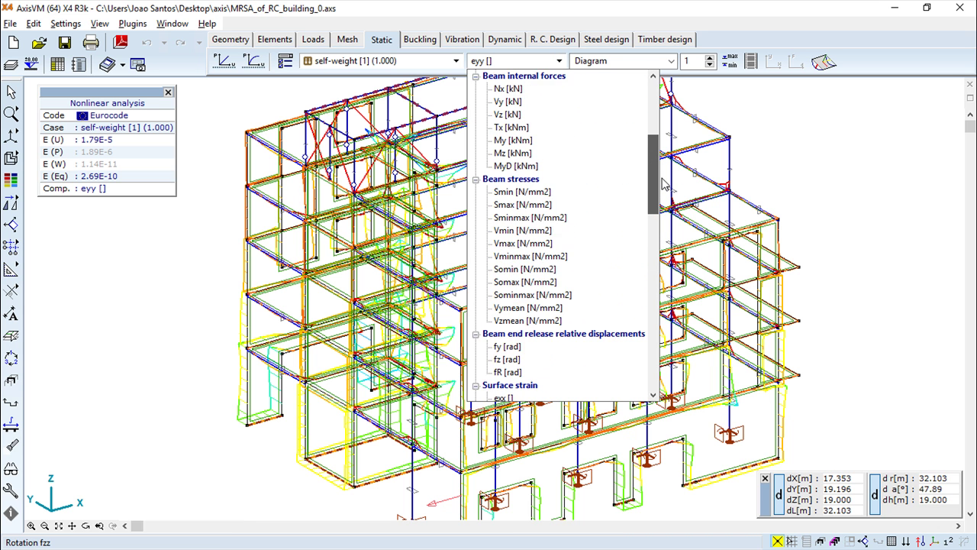
scroll(670, 163, up, 2)
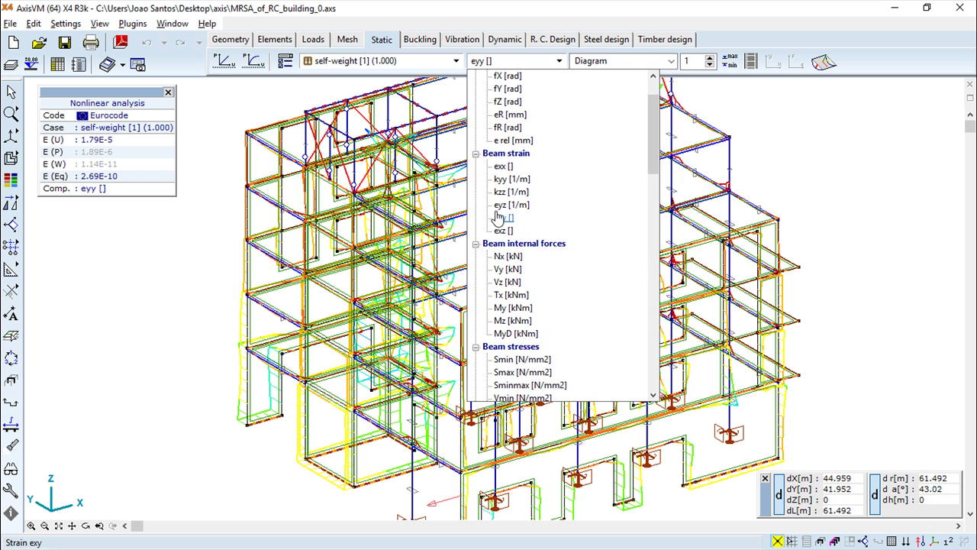
click(505, 168)
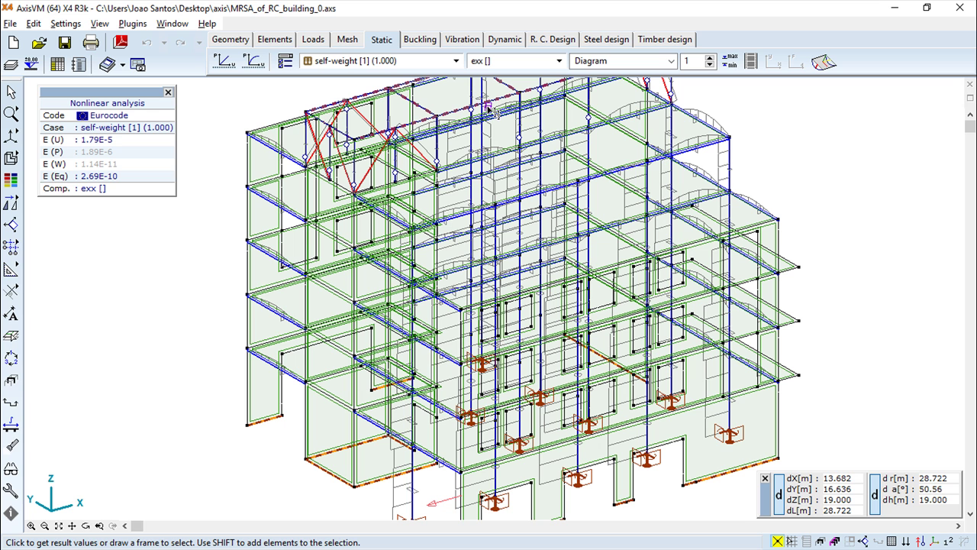
- Switch the displayed result to surface internal force nx [kN/m]
click(558, 61)
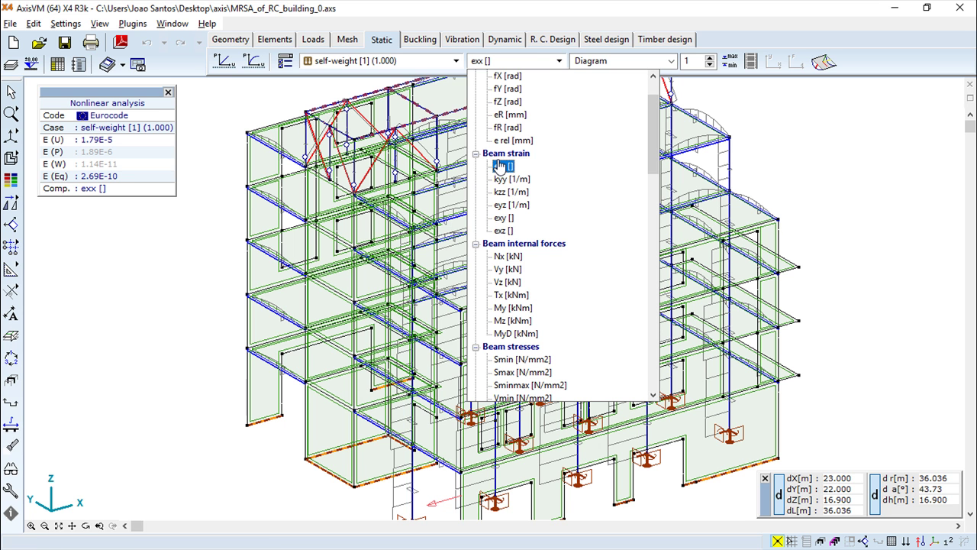
mouse_move(652, 166)
mouse_down()
mouse_move(646, 309)
mouse_move(655, 395)
mouse_move(663, 314)
mouse_move(668, 330)
mouse_up()
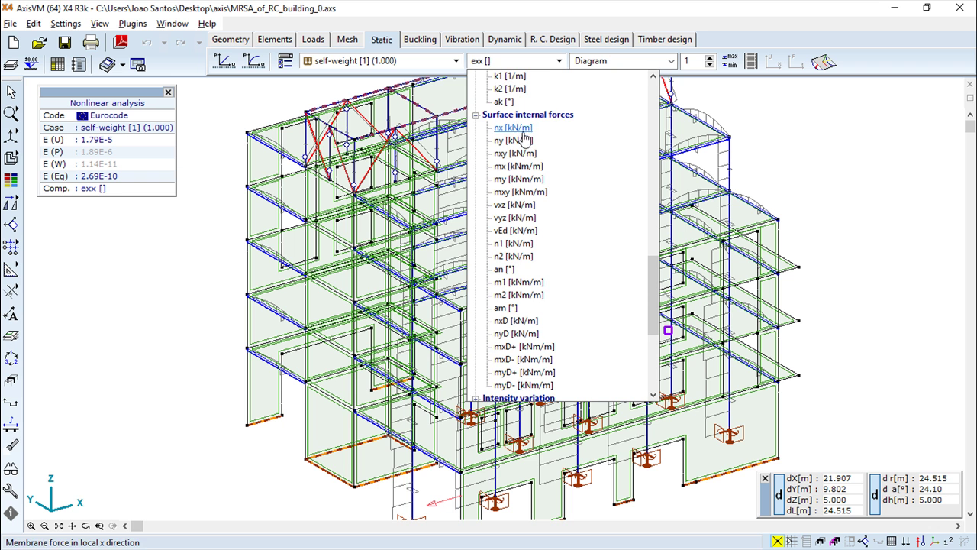
click(524, 134)
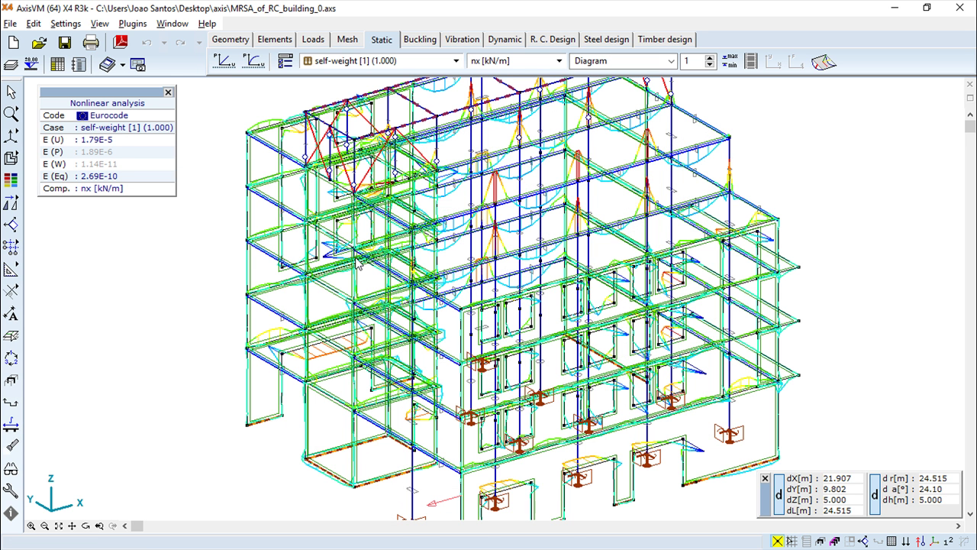
click(670, 61)
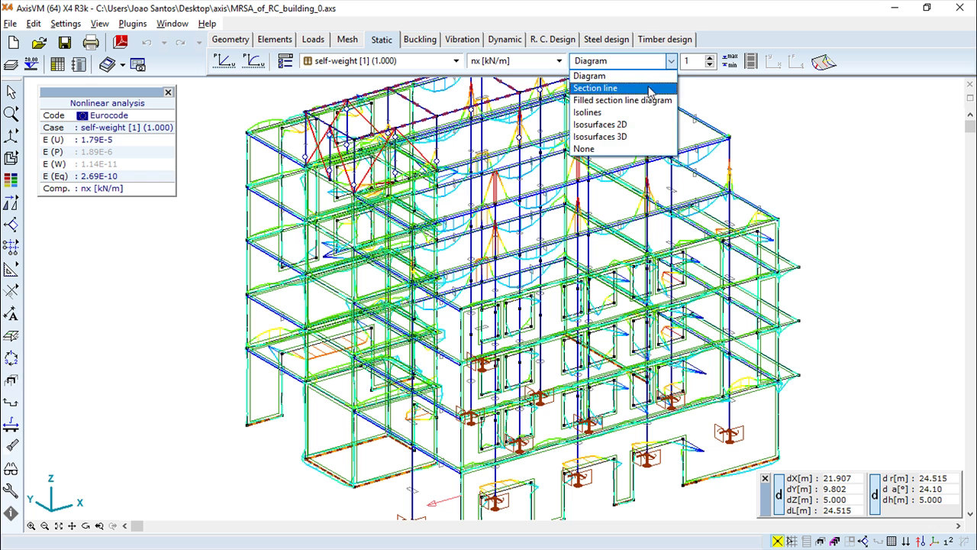
click(626, 127)
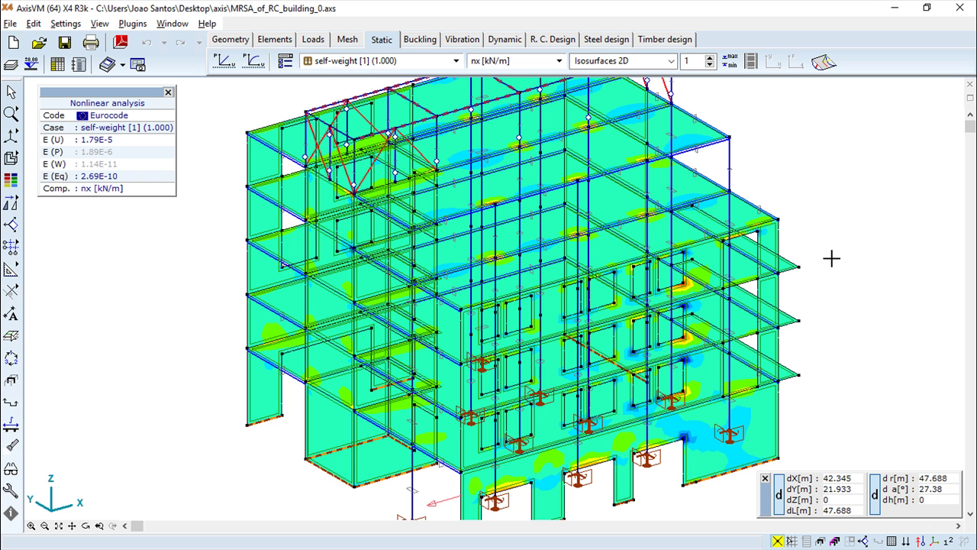
click(670, 61)
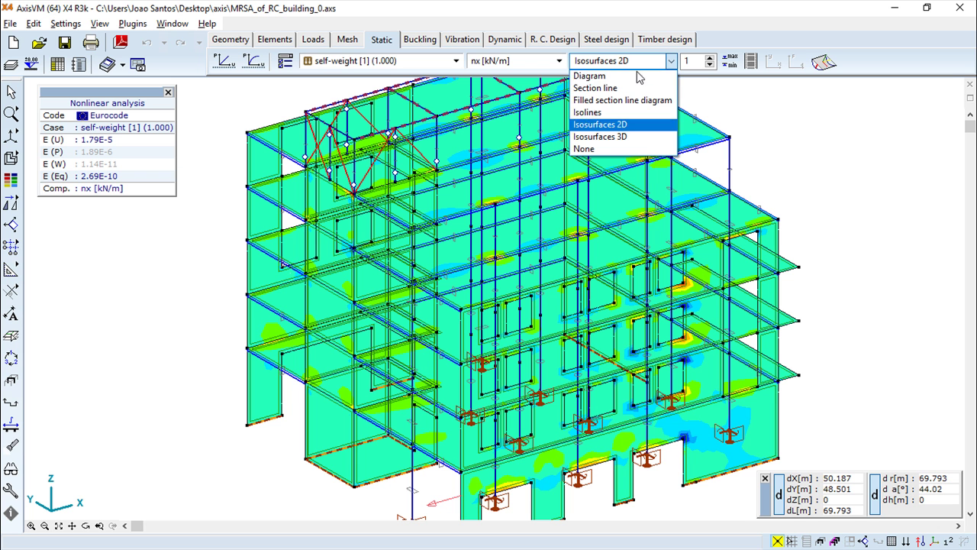
click(602, 76)
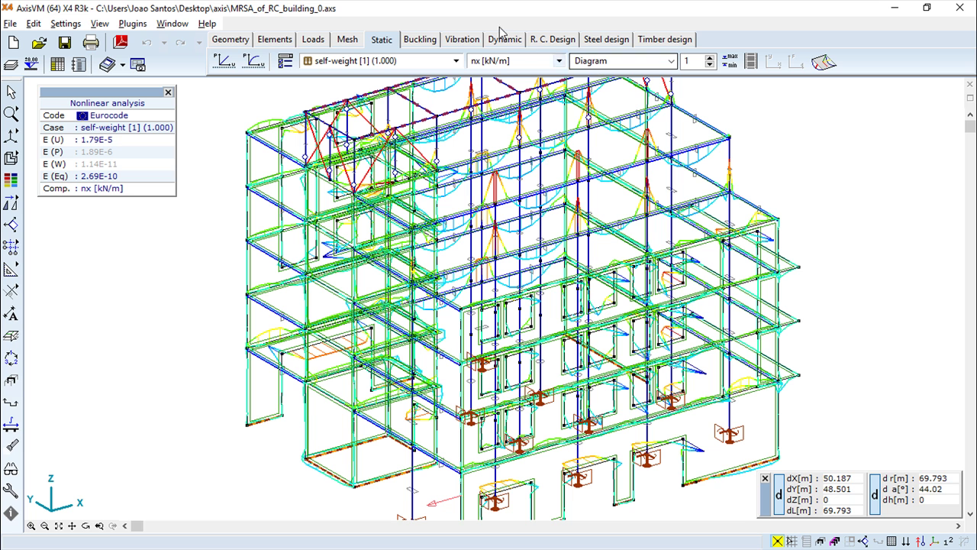
- Select top-surface stress Sxx T as the displayed result component
click(560, 62)
drag(655, 278, 645, 325)
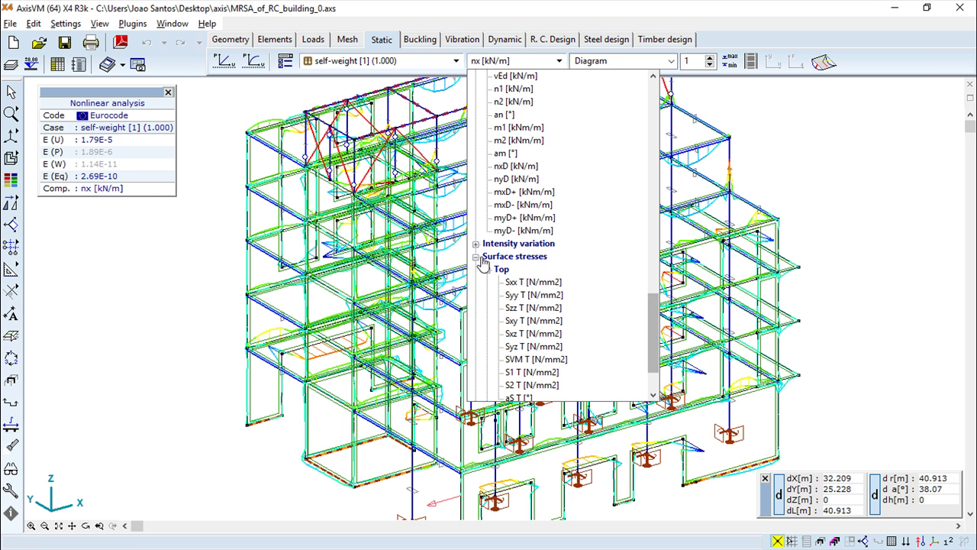
click(538, 282)
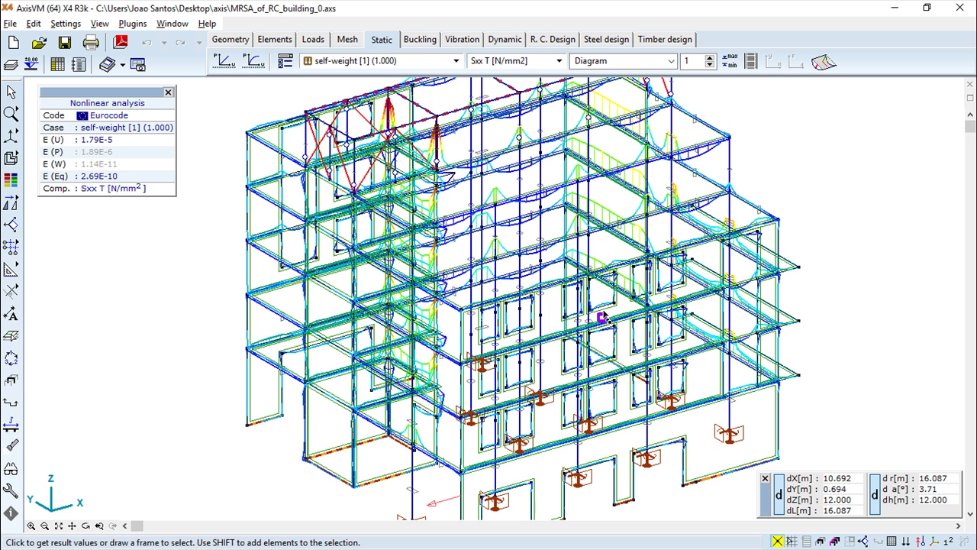
- Plot Sxx as 2D isosurfaces, zooming in on the windows and back out
click(671, 61)
click(619, 127)
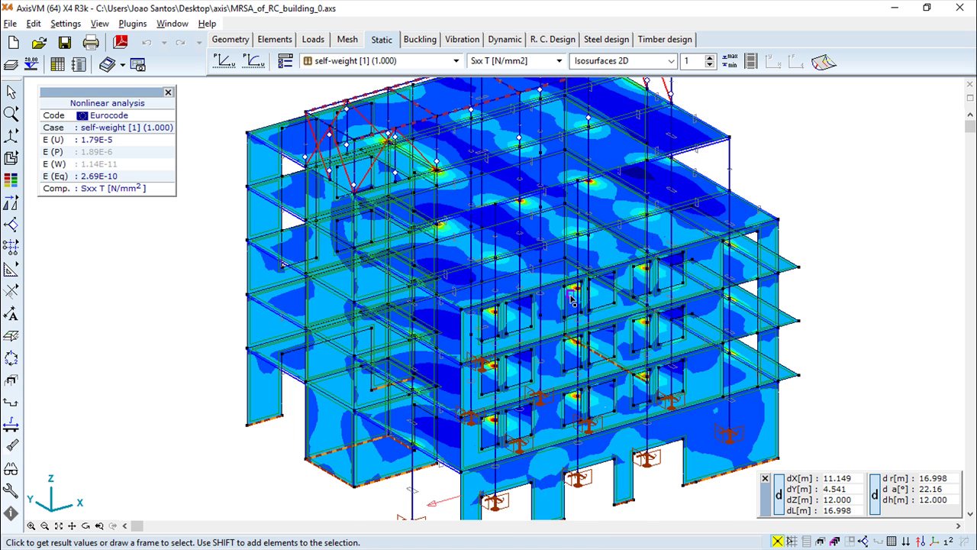
scroll(569, 296, up, 3)
scroll(569, 297, up, 1)
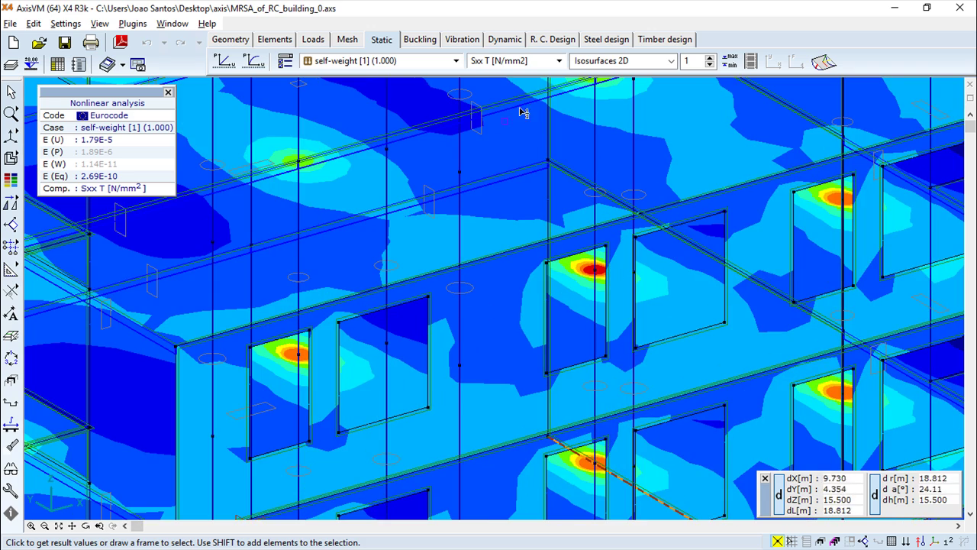
scroll(523, 352, down, 2)
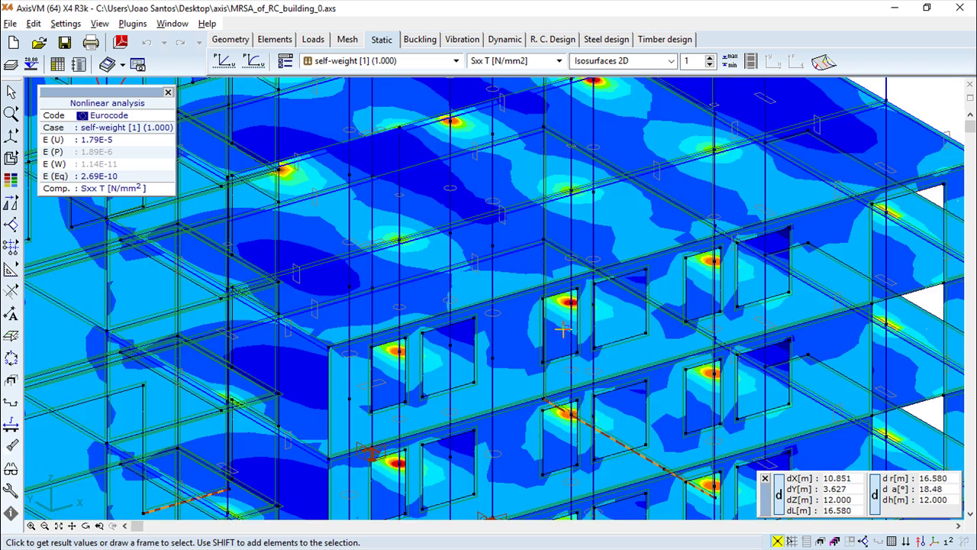
scroll(559, 338, down, 2)
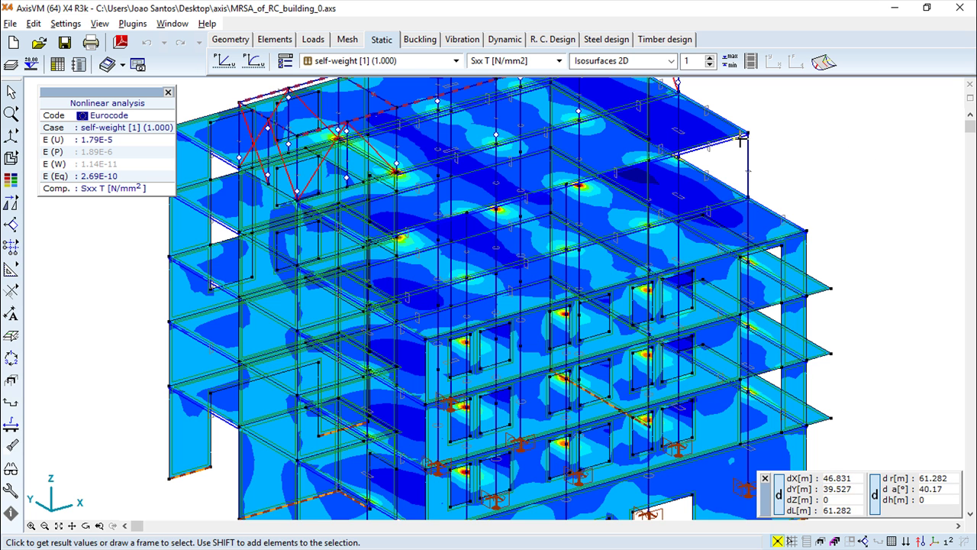
- Accept the colour coding settings and bring up the surface stress Display options
click(11, 179)
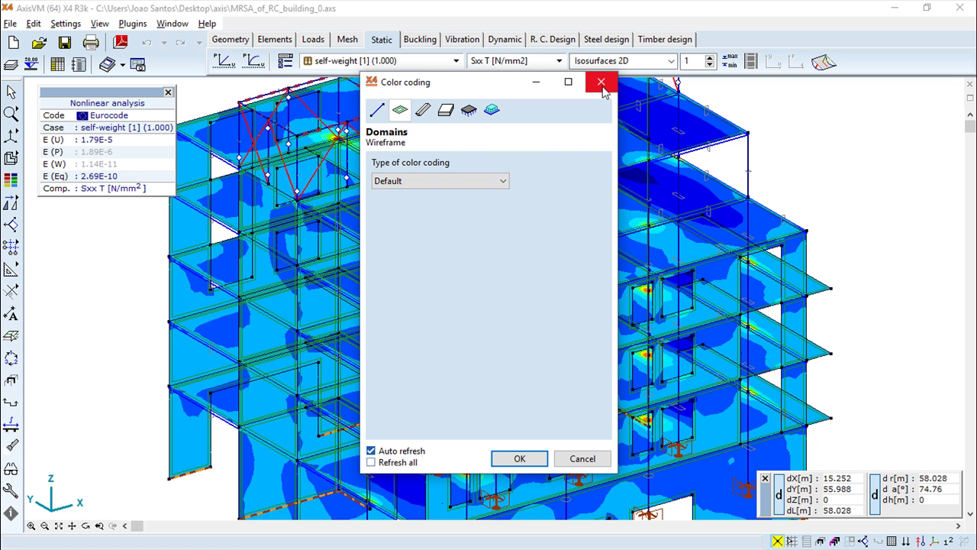
click(527, 465)
mouse_move(909, 541)
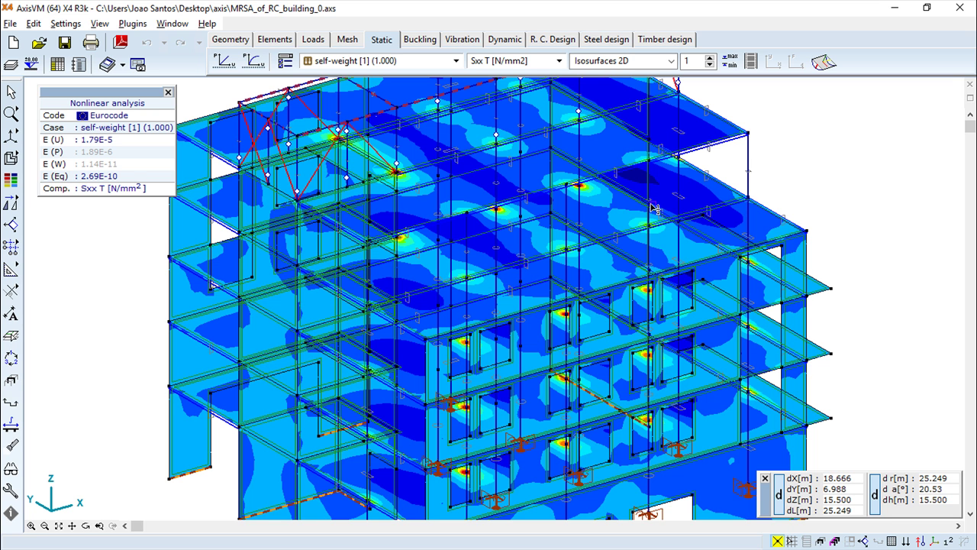
click(58, 65)
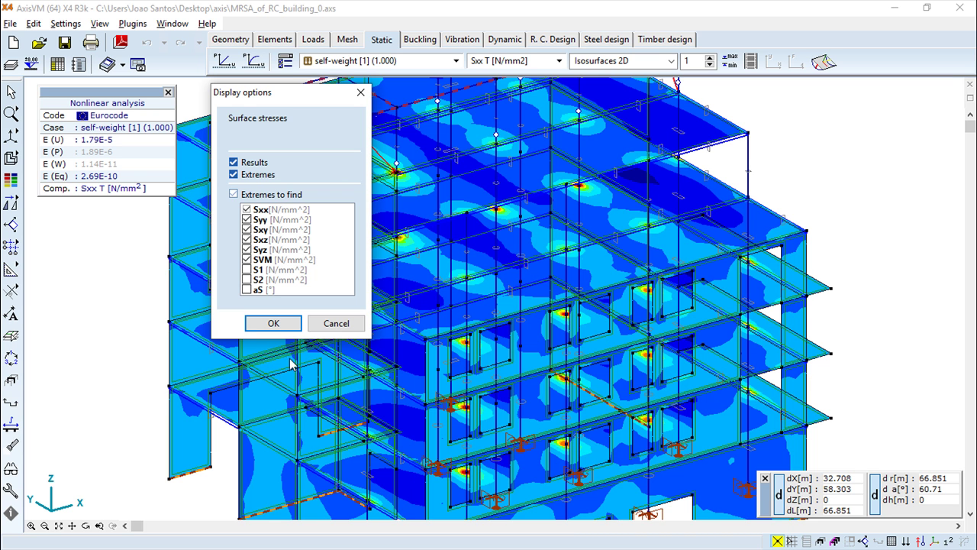
- Build the surface stress table and review the 1st-floor-office domain area load of -3.00 kN/m²
click(273, 323)
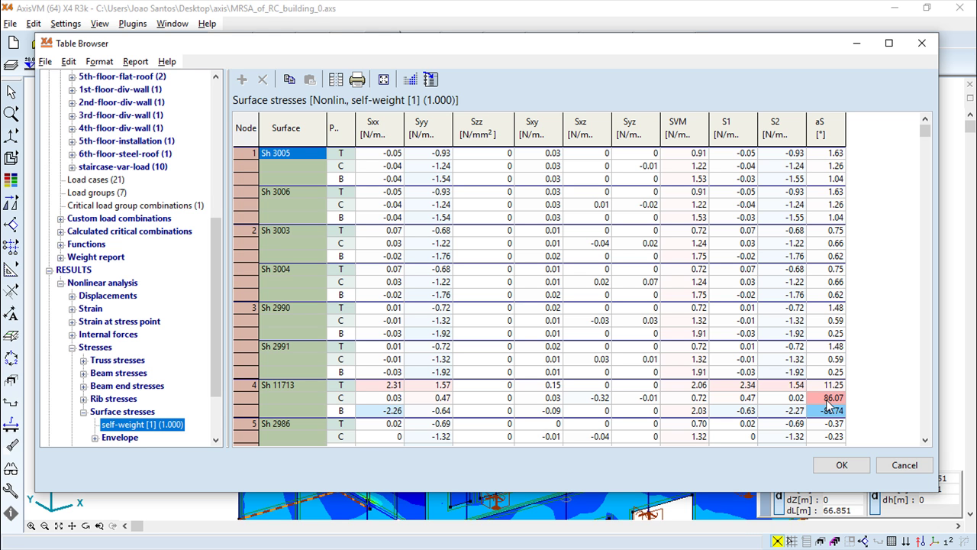
mouse_move(213, 290)
mouse_down()
mouse_move(227, 187)
mouse_move(221, 129)
mouse_up()
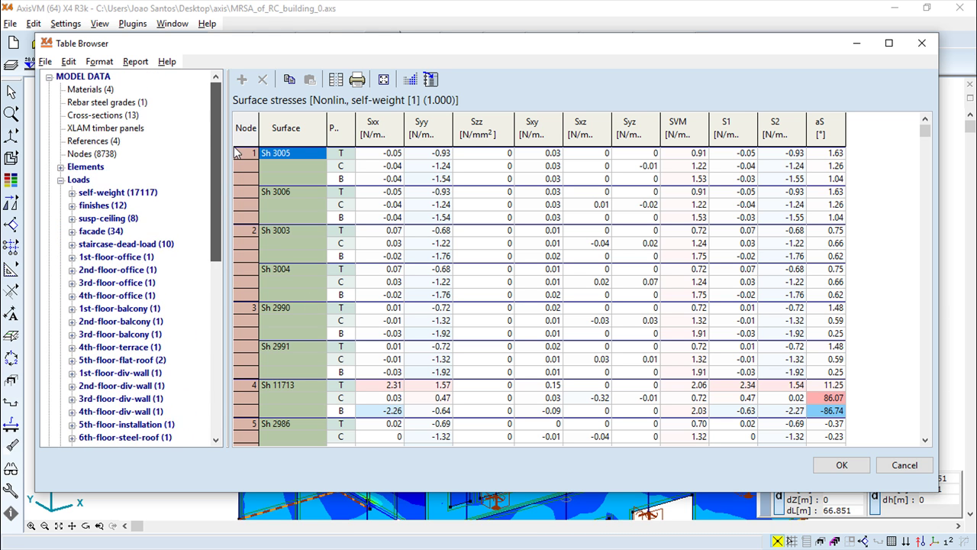
click(72, 257)
click(83, 270)
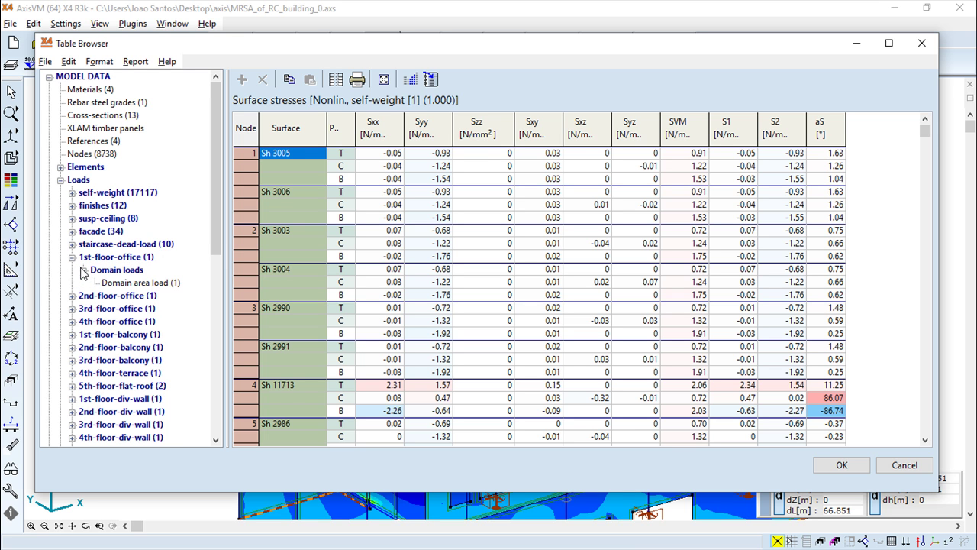
click(141, 283)
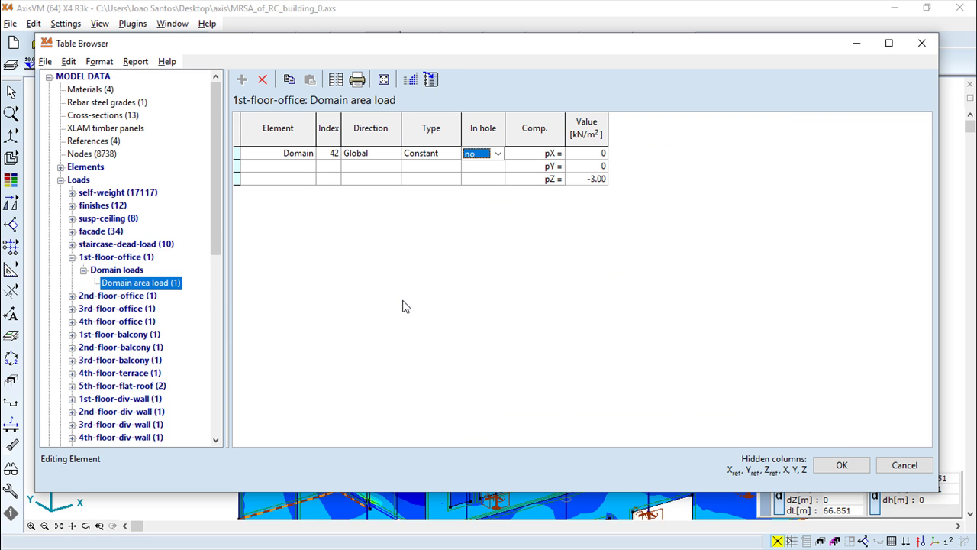
click(72, 257)
- Expand Results > Beam stresses in the Table Browser tree
drag(219, 213, 220, 335)
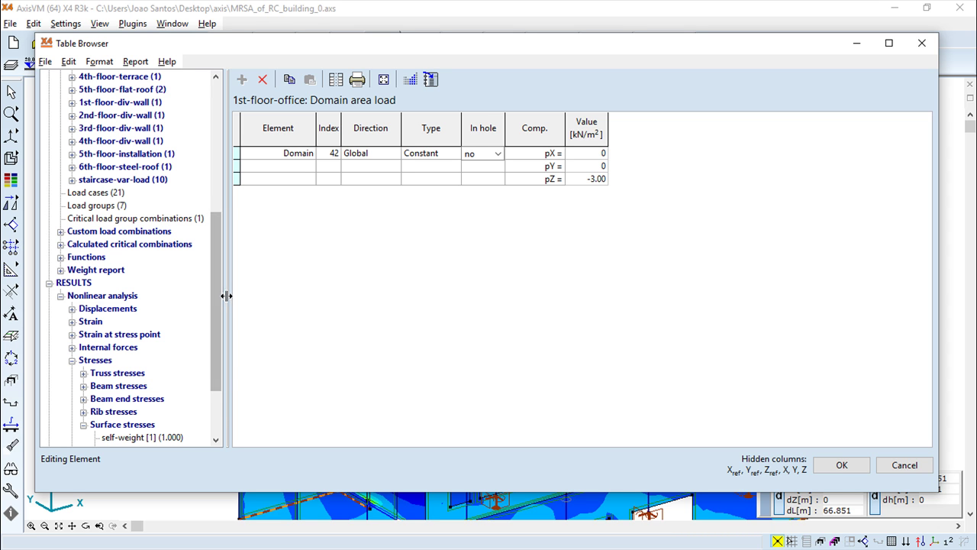
drag(215, 308, 218, 348)
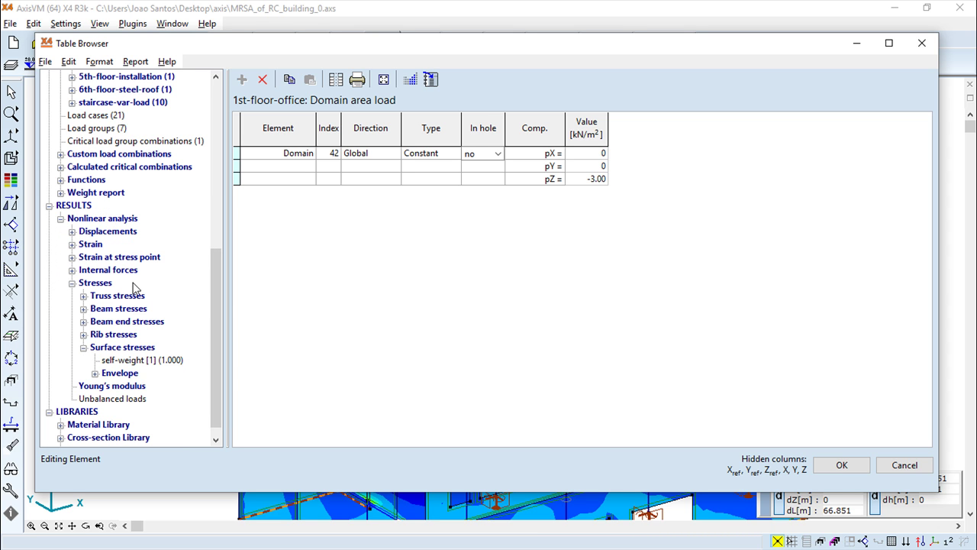
click(84, 308)
- List the self-weight beam stresses, starting with beam 9 (200x200) at Smin -6.34
click(124, 321)
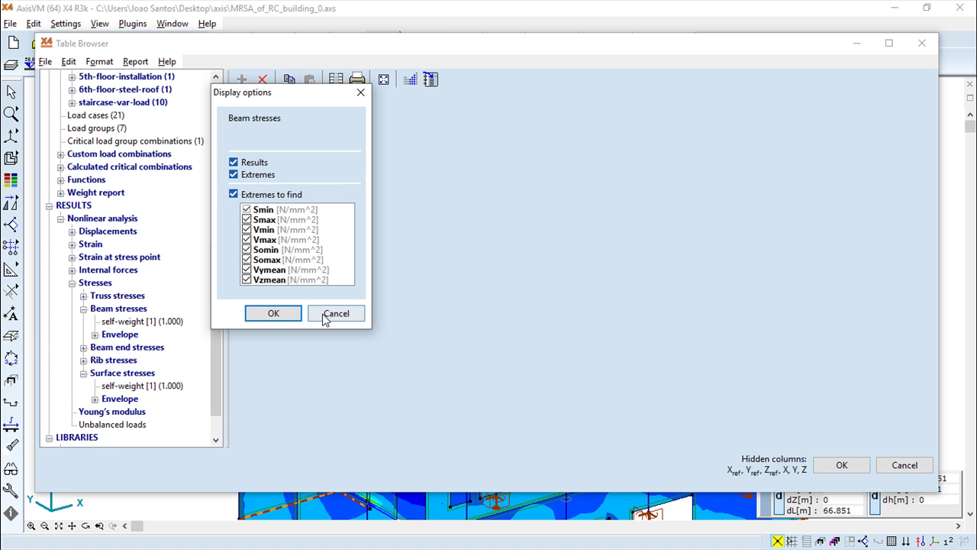
click(273, 311)
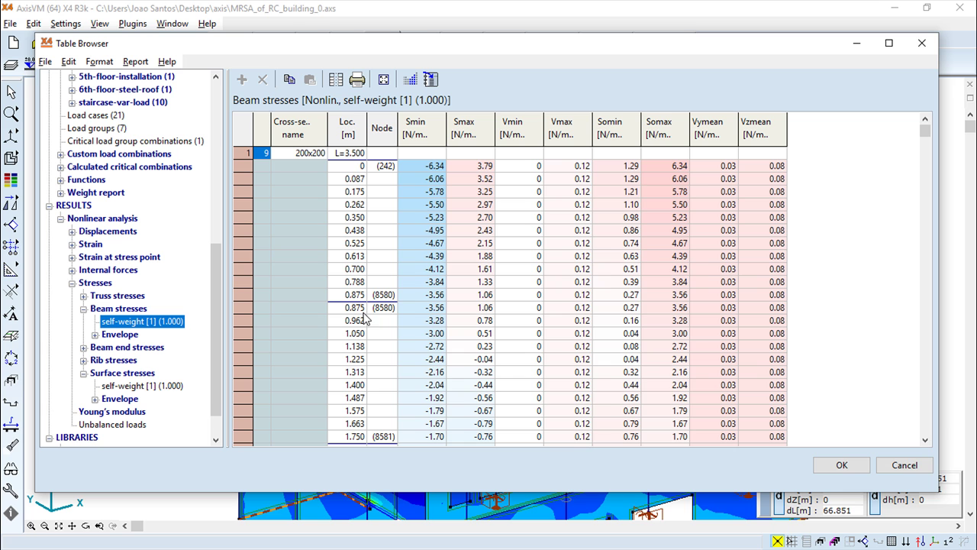
scroll(617, 280, down, 5)
scroll(617, 280, down, 4)
scroll(617, 280, up, 5)
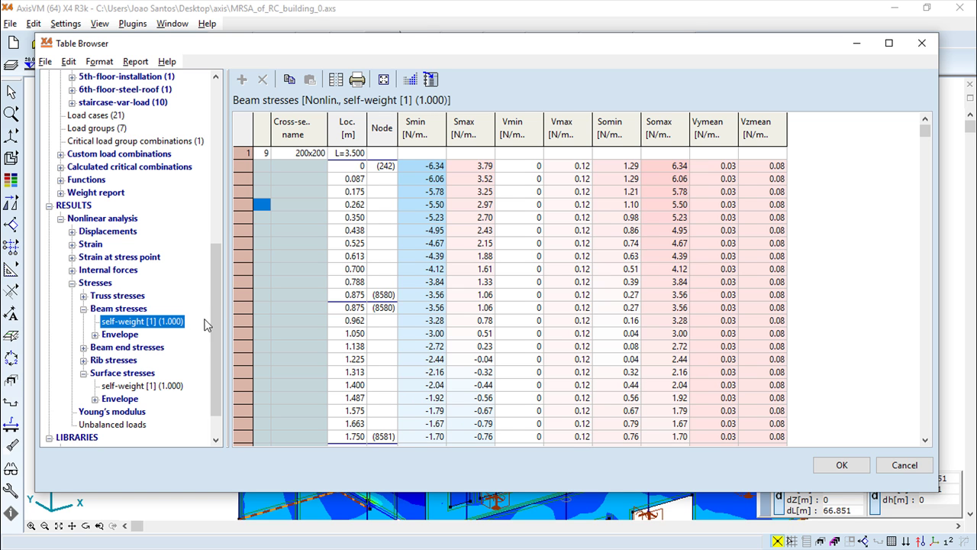
scroll(208, 400, down, 1)
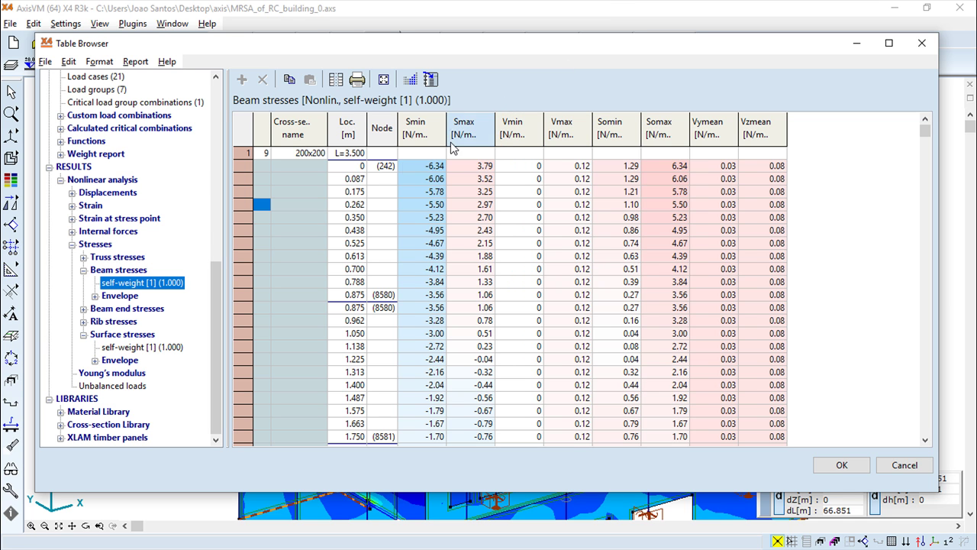
- Review the self-weight Unbalanced loads table, then close the Table Browser
click(128, 387)
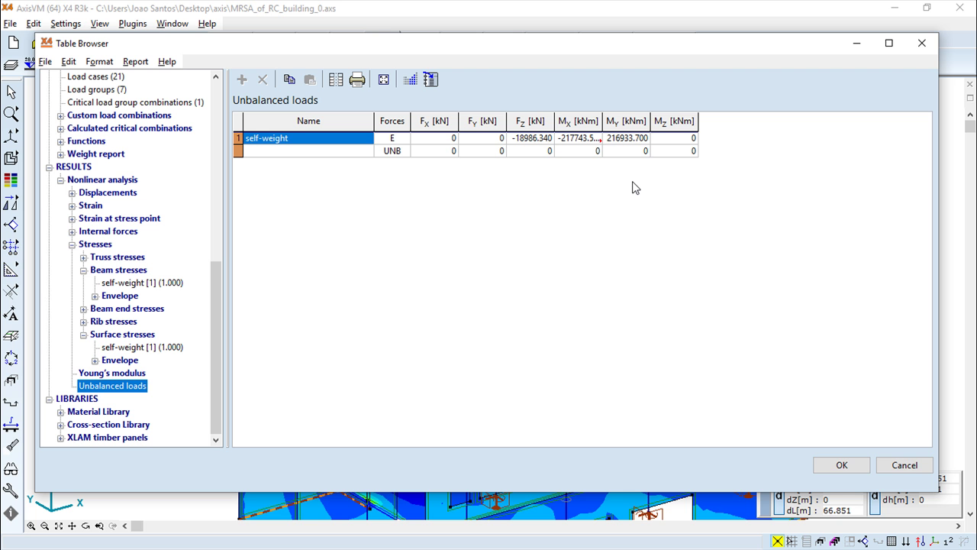
click(841, 464)
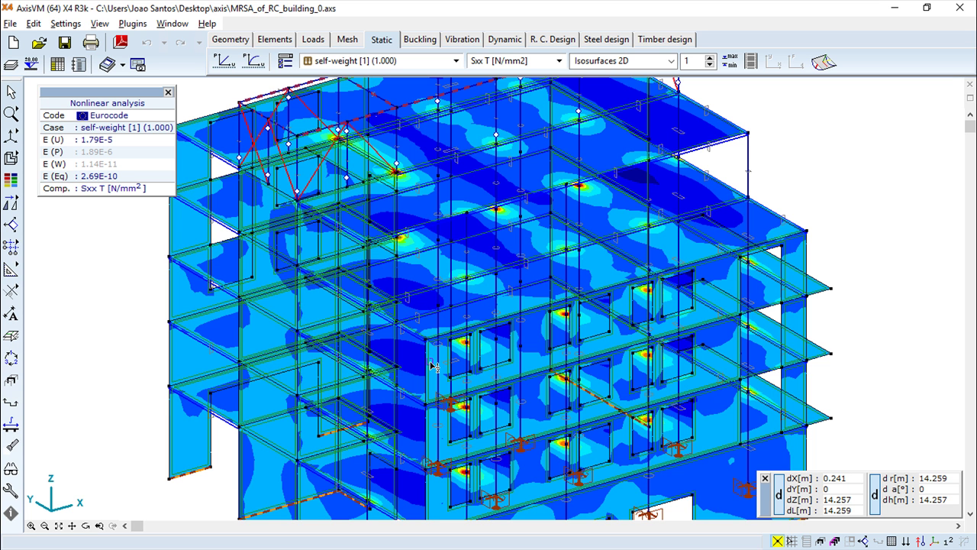
- Zoom and orbit the building to view the Sxx isosurfaces from another side
scroll(469, 297, up, 1)
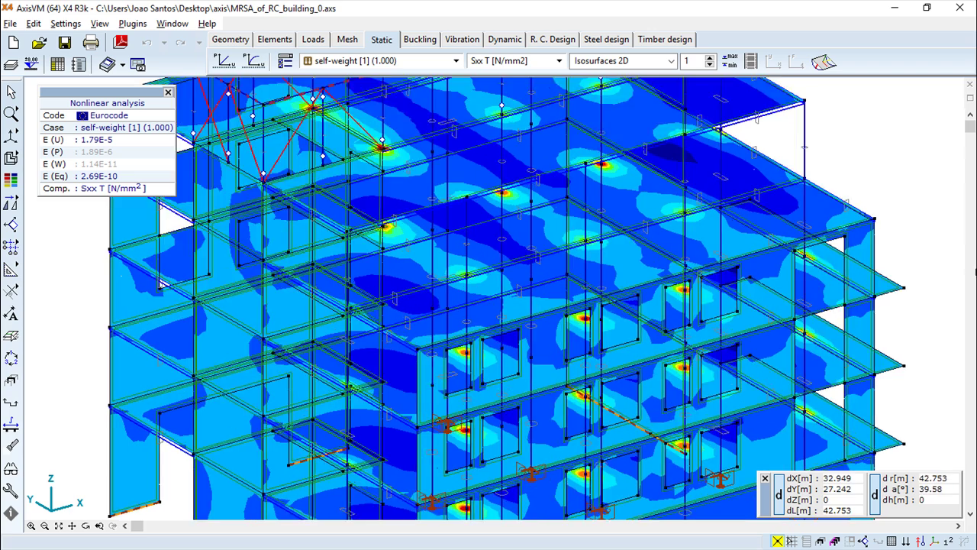
scroll(603, 328, down, 1)
scroll(603, 328, down, 2)
scroll(603, 328, down, 3)
scroll(603, 328, up, 1)
scroll(603, 329, up, 3)
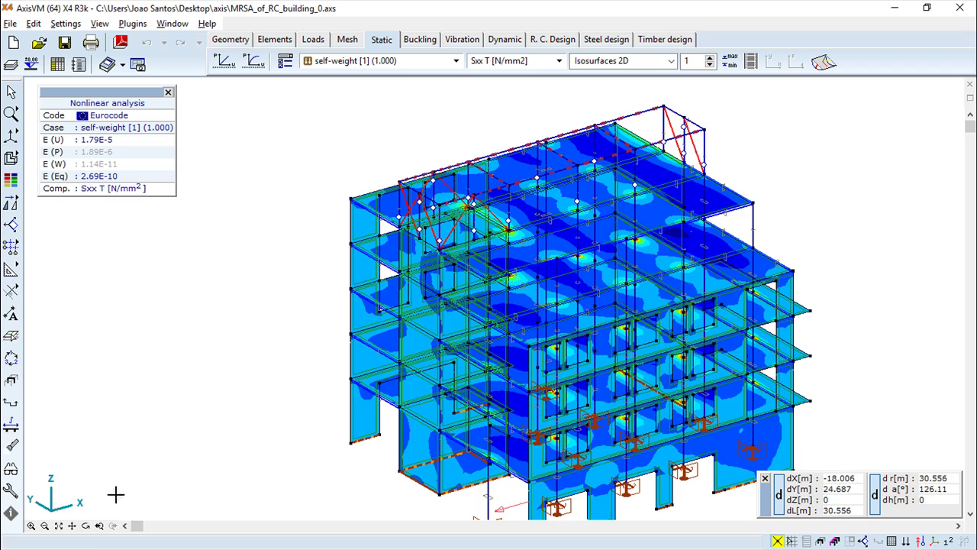
click(86, 525)
mouse_move(290, 482)
mouse_down()
mouse_move(441, 504)
mouse_move(809, 322)
mouse_move(815, 332)
mouse_up()
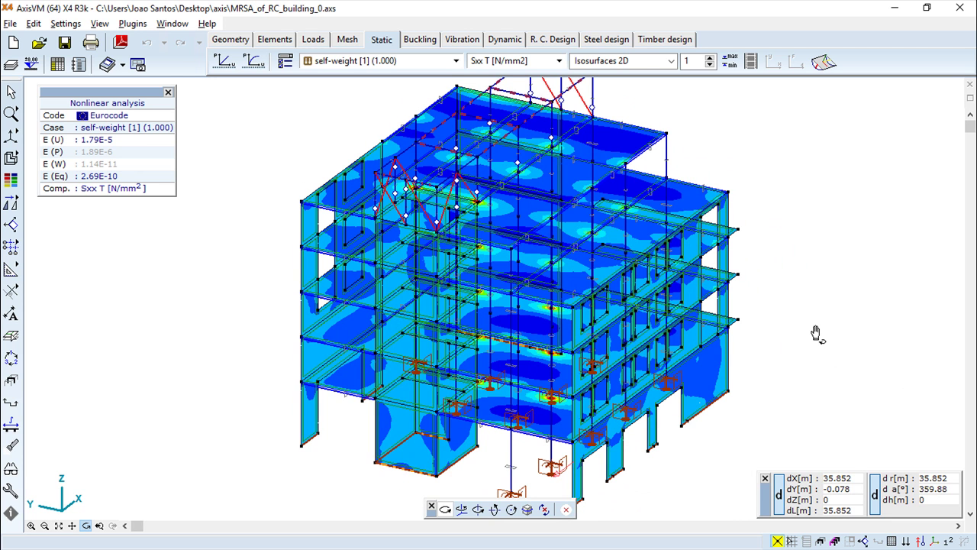